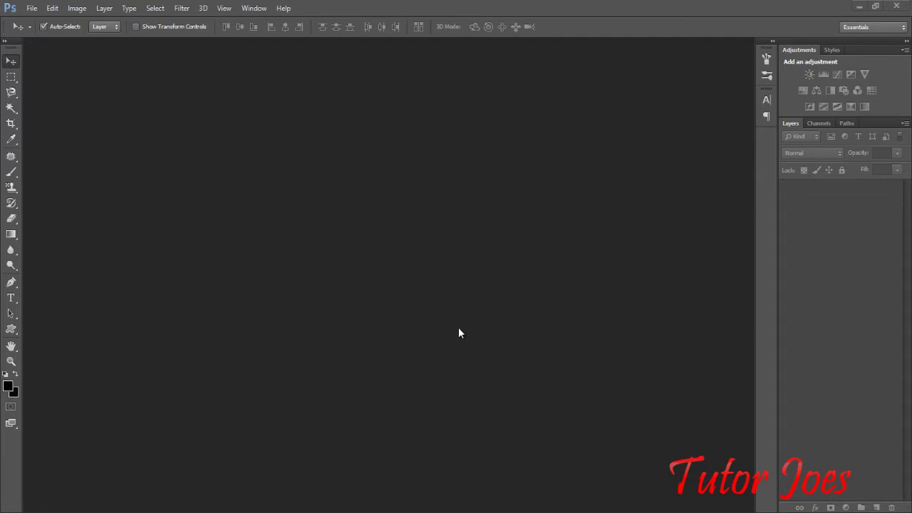
Minimise Photoshop's empty workspace to reveal the desktop with heart.gif.
click(855, 7)
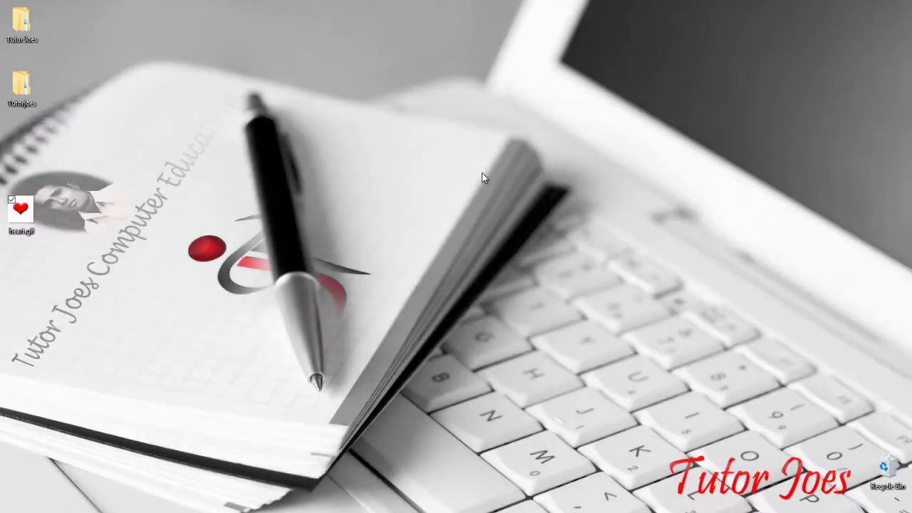
Preview heart.gif in Windows Photos, then Alt+Tab back to the empty Photoshop workspace.
double_click(21, 208)
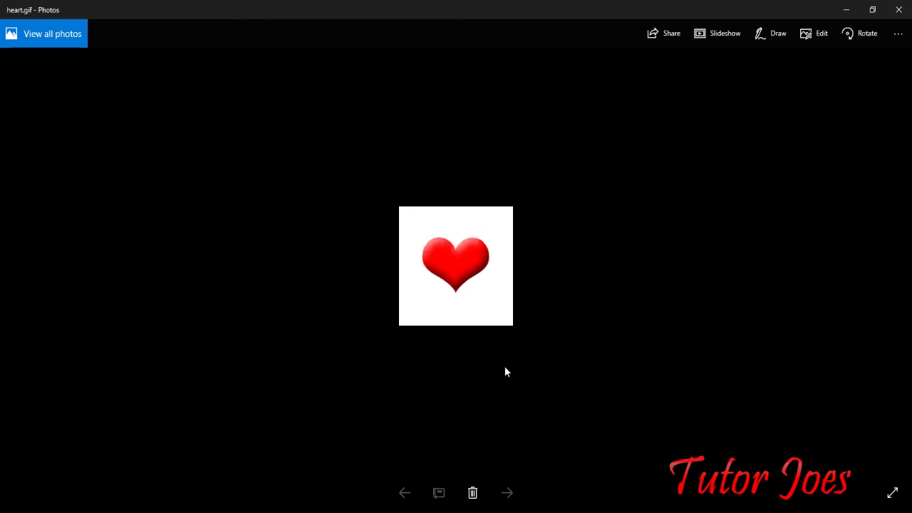
key(alt+Tab)
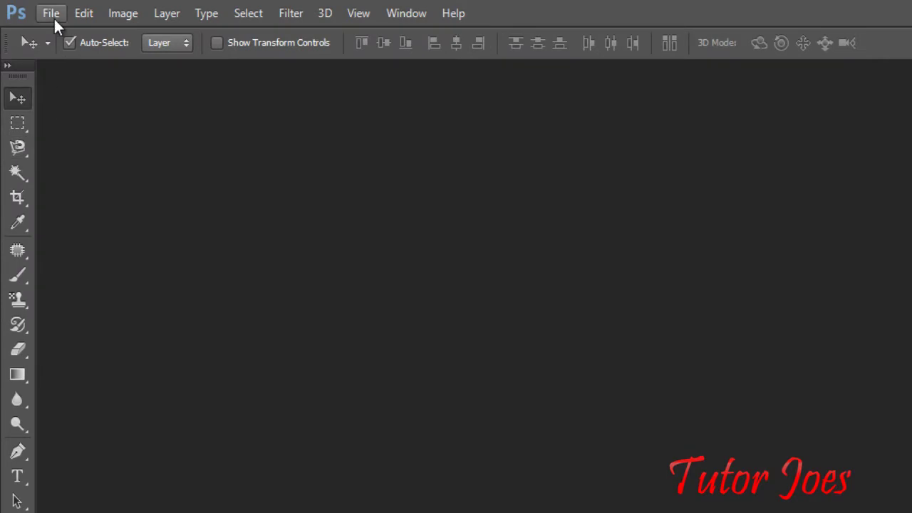
Create a 200 × 200 px, 72 ppi white-background document named heartbeat.
click(54, 17)
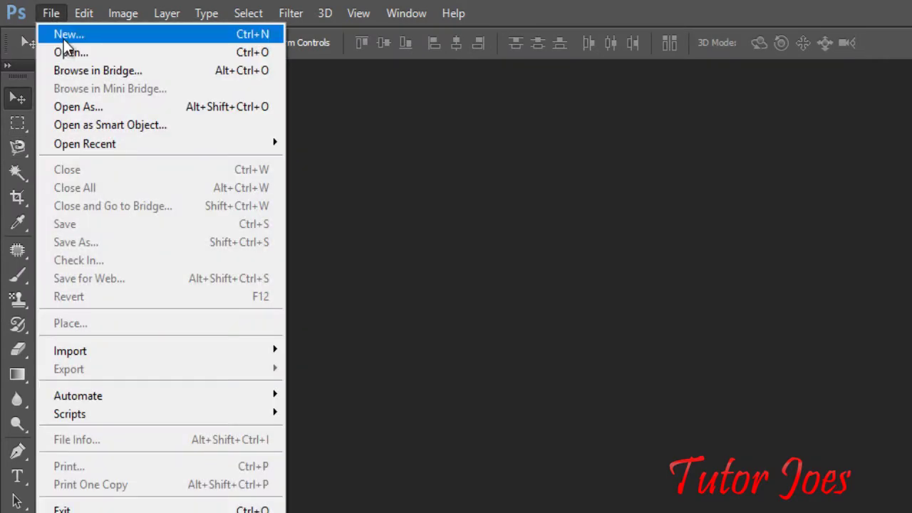
click(65, 36)
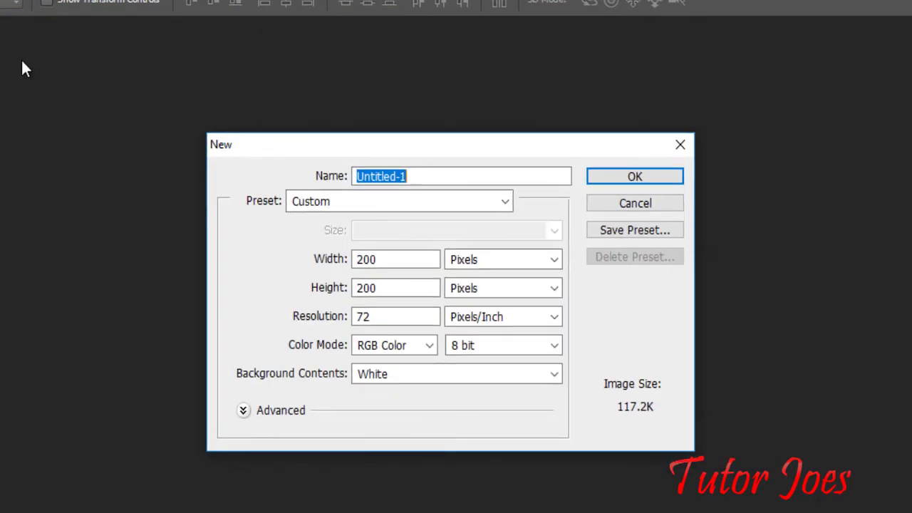
text(heartbeat)
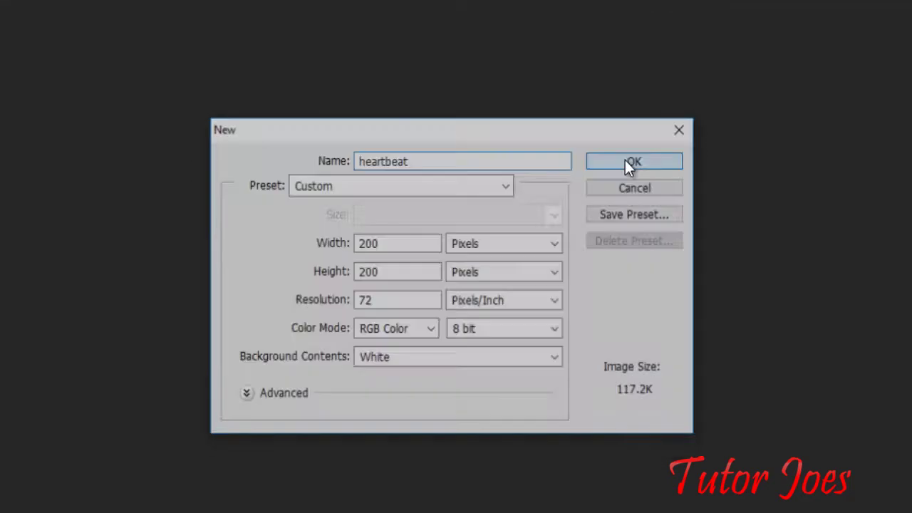
click(629, 163)
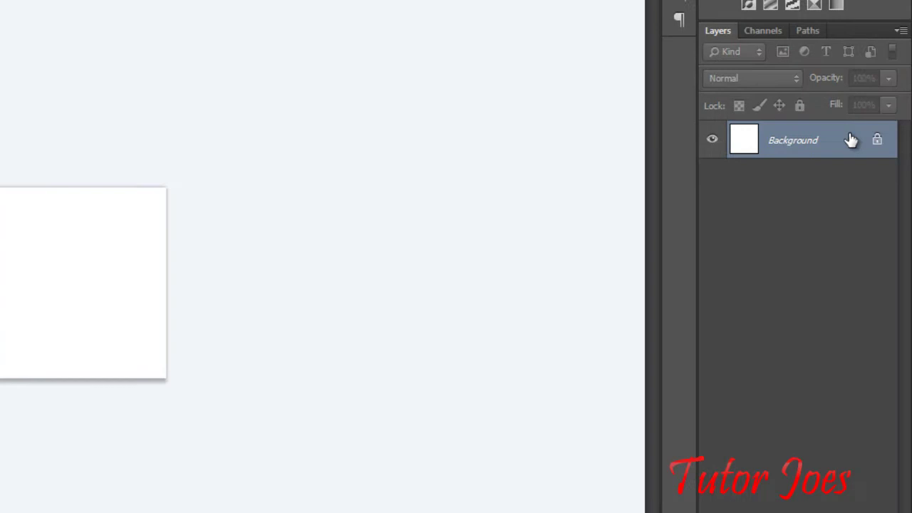
Convert the locked Background into Layer 0 and select the Custom Shape Tool.
double_click(851, 138)
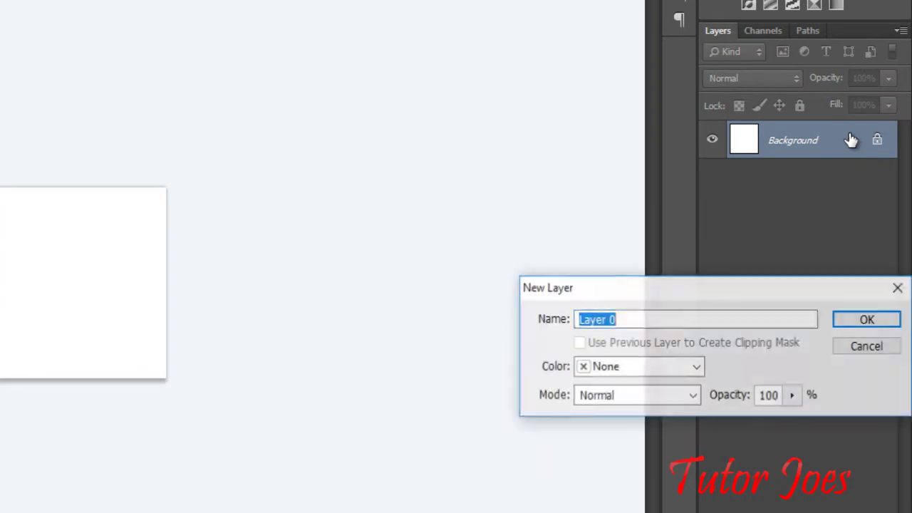
click(853, 319)
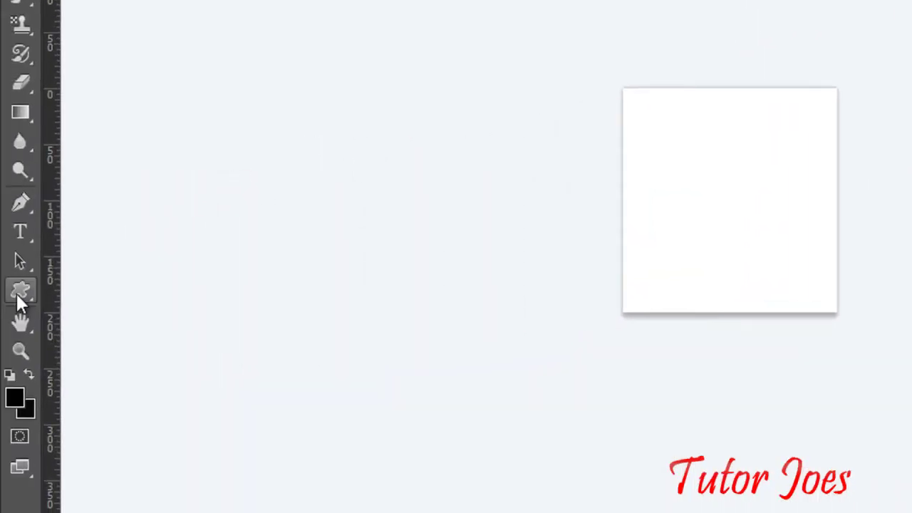
right_click(18, 291)
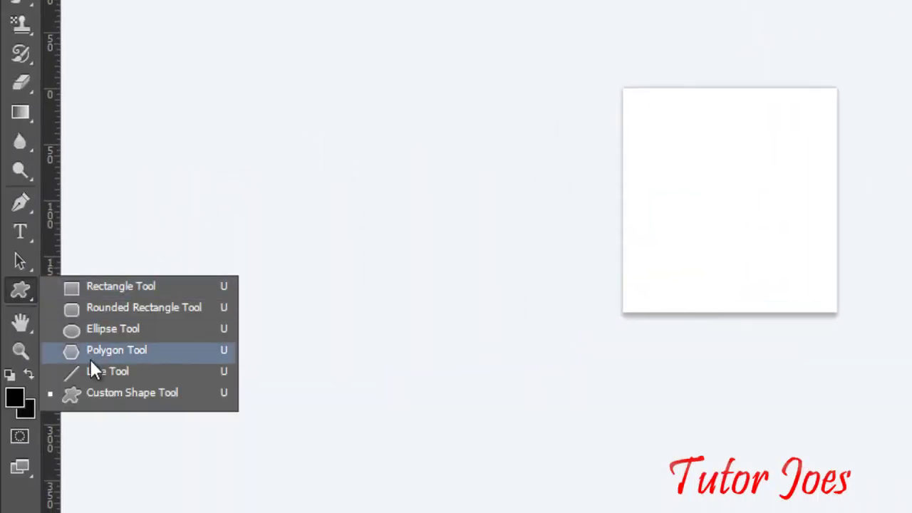
click(117, 395)
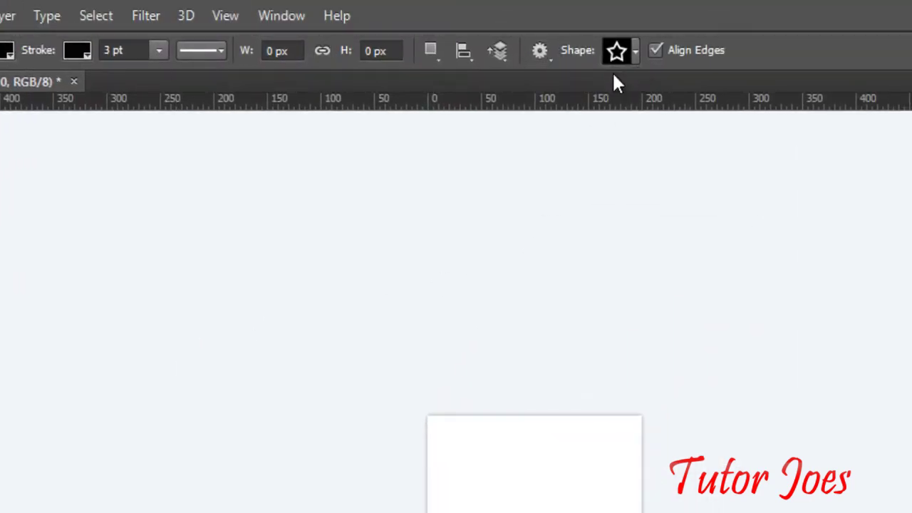
Choose the heart from the custom shape gallery.
click(637, 53)
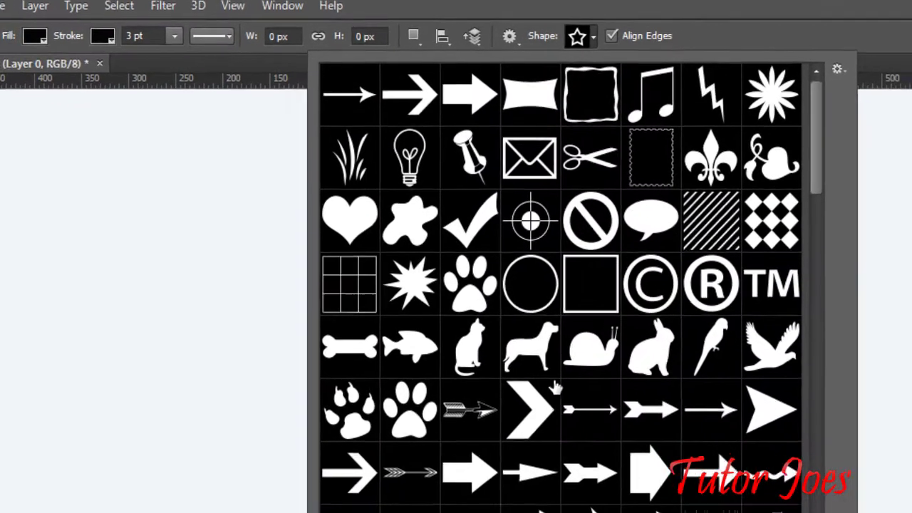
scroll(502, 342, down, 2)
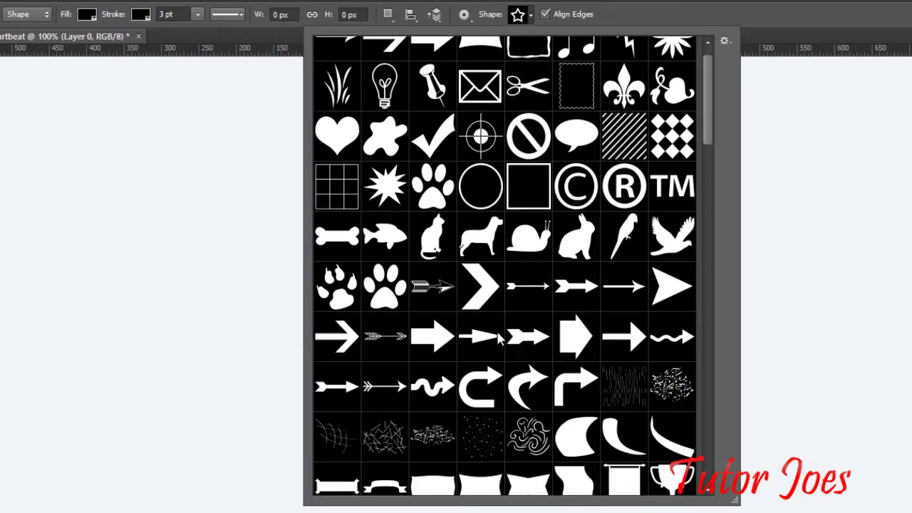
scroll(499, 340, down, 1)
scroll(498, 335, down, 2)
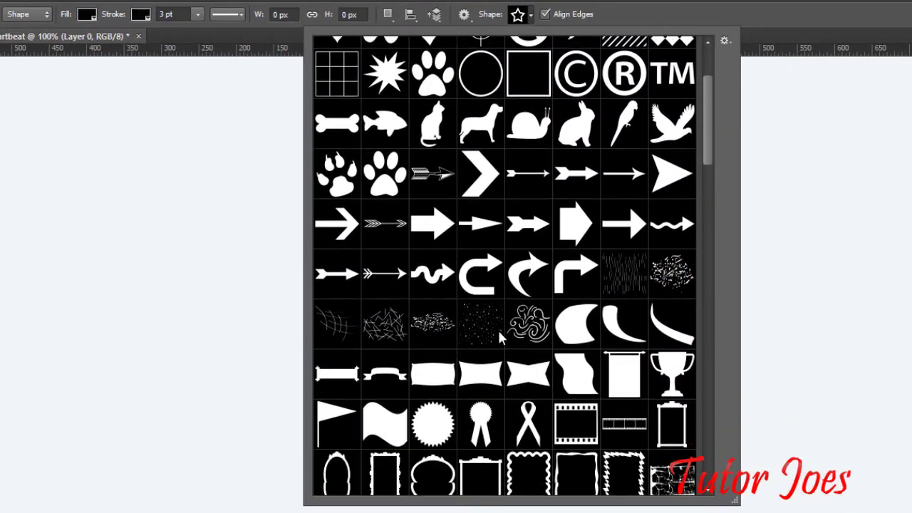
scroll(498, 329, down, 2)
scroll(501, 330, down, 2)
scroll(502, 332, down, 3)
scroll(504, 332, down, 3)
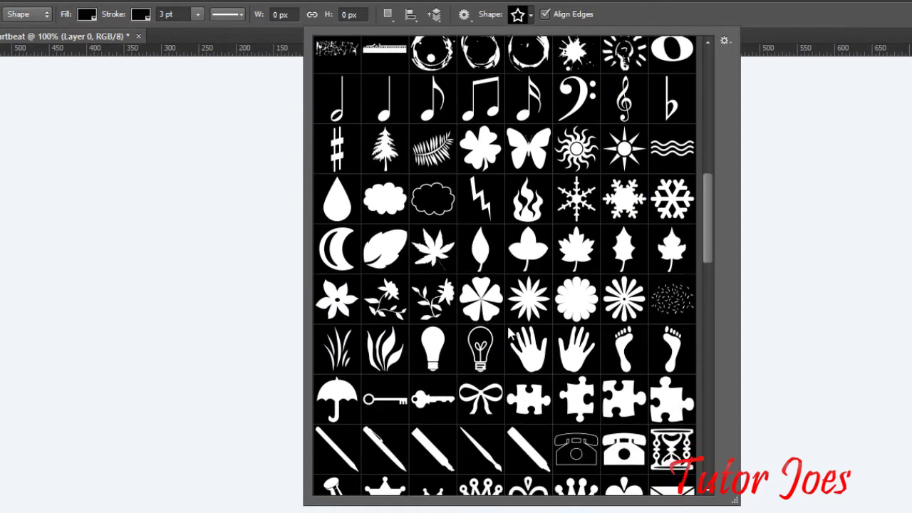
scroll(507, 332, down, 3)
scroll(510, 331, down, 3)
scroll(511, 331, down, 2)
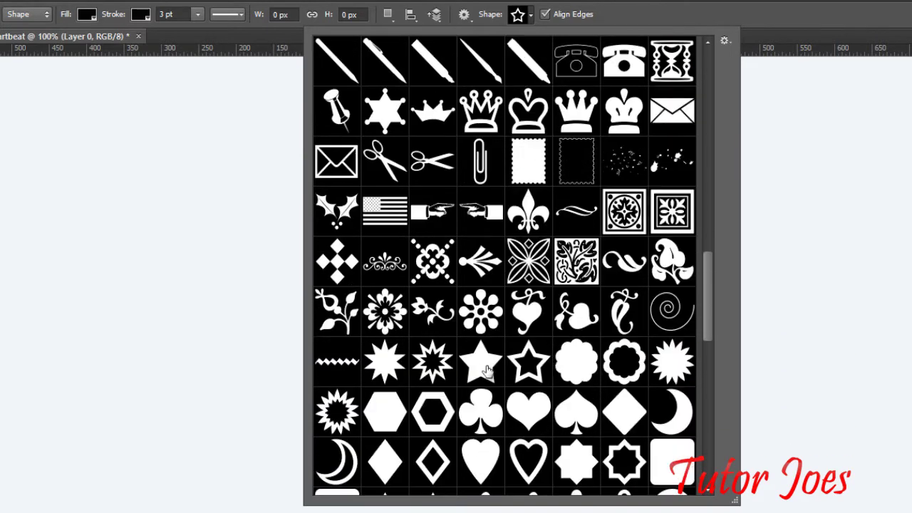
double_click(533, 414)
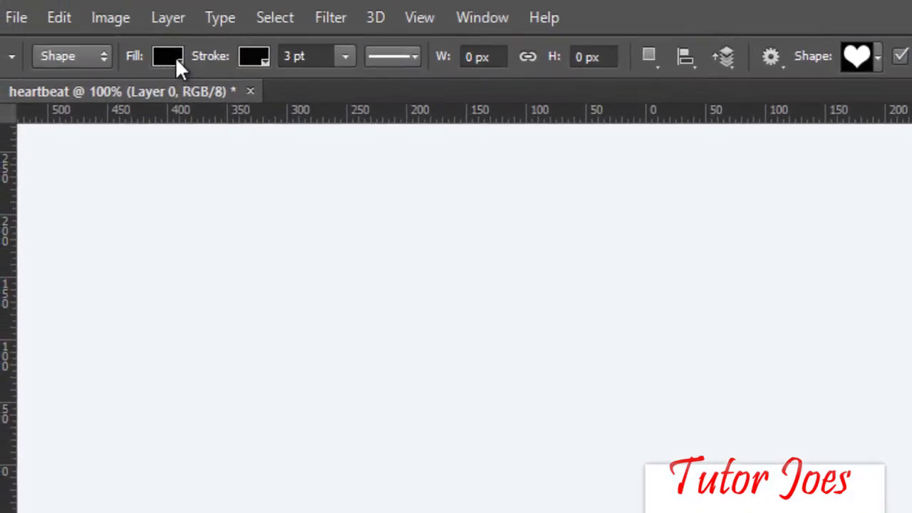
Draw a heart shape with red fill and red stroke on the canvas.
click(90, 15)
click(50, 200)
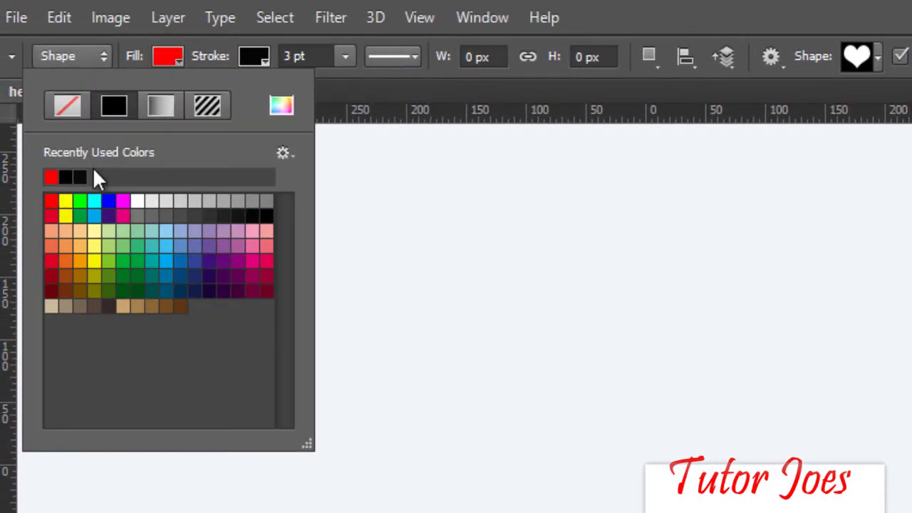
click(265, 54)
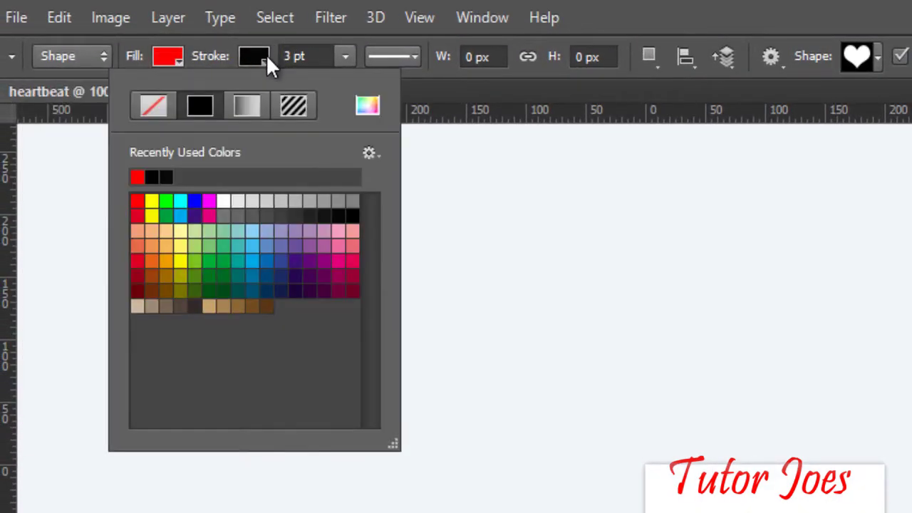
click(137, 176)
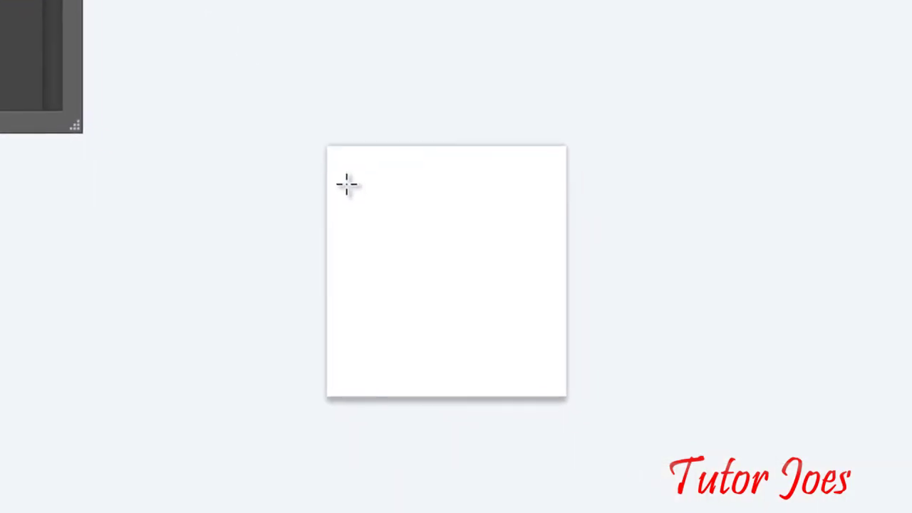
drag(348, 186, 482, 307)
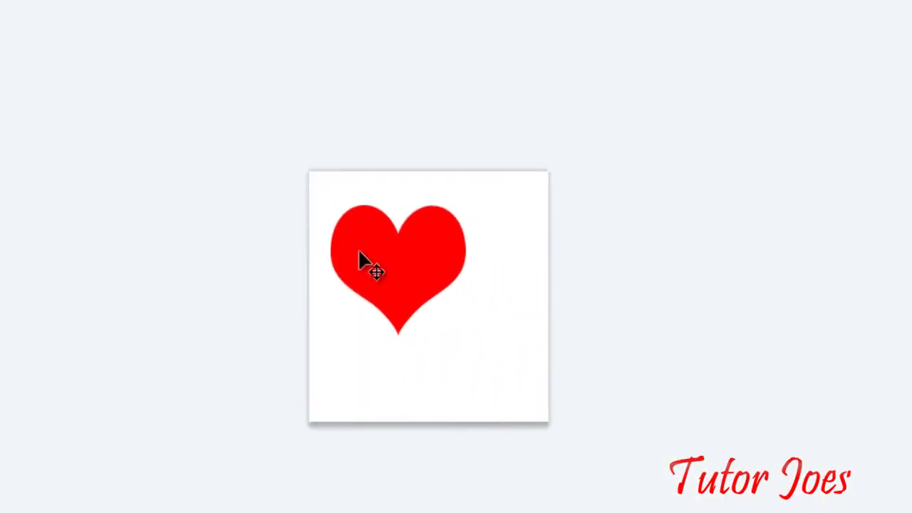
Move the heart toward the canvas centre and rasterize the Shape 1 layer.
drag(359, 257, 366, 268)
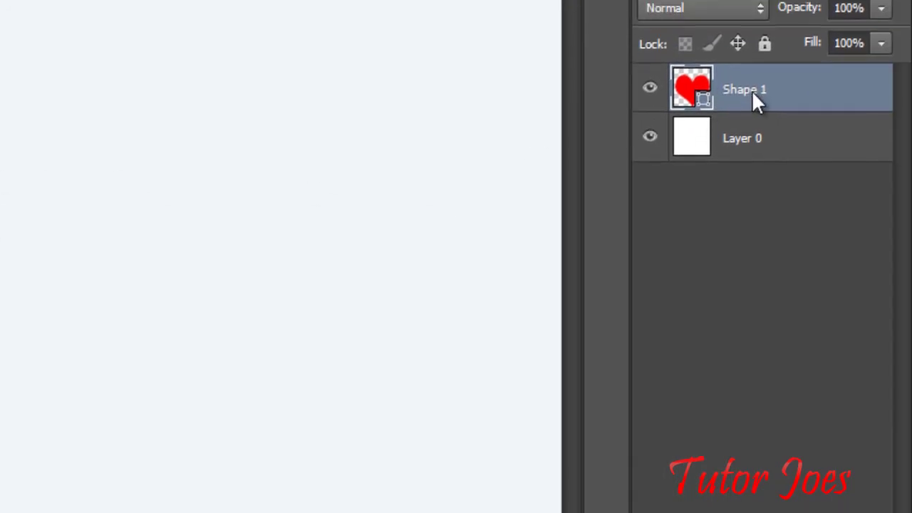
right_click(754, 65)
click(583, 130)
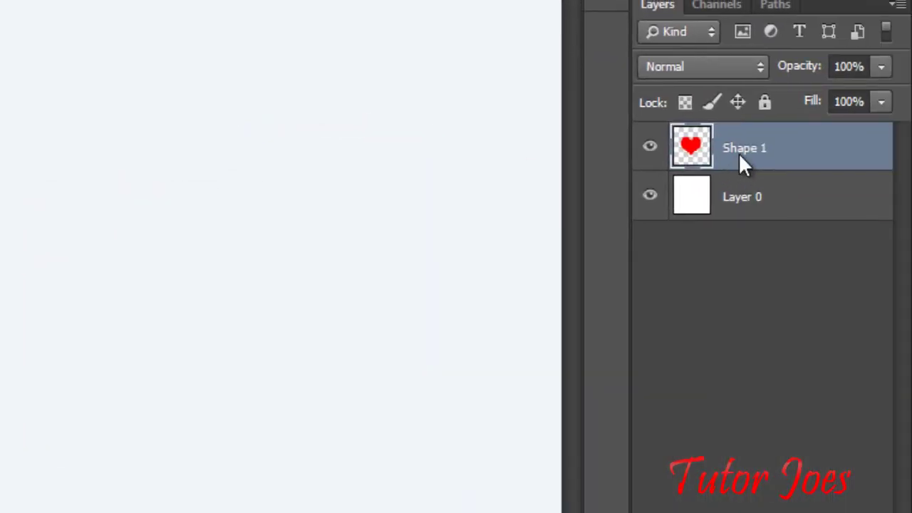
Give Shape 1 a Bevel & Emboss style: depth 225%, size 9 px, soften 15 px.
right_click(739, 241)
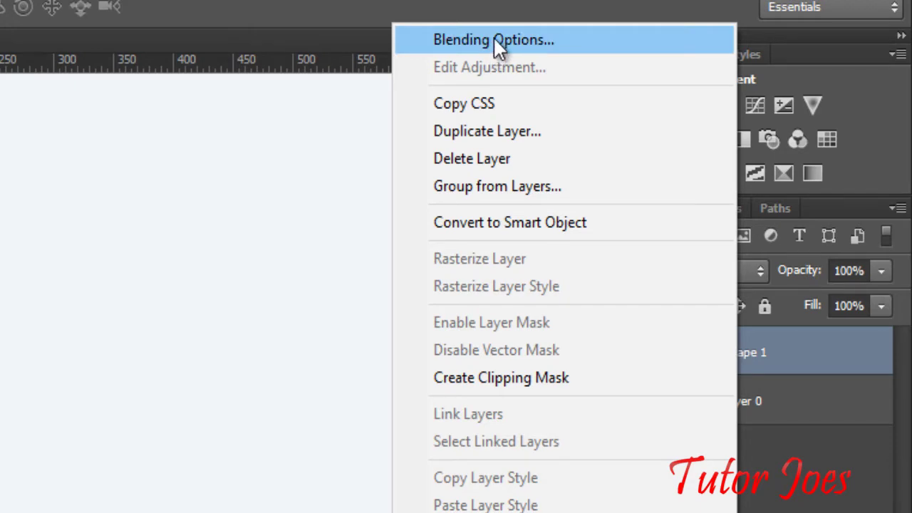
click(494, 39)
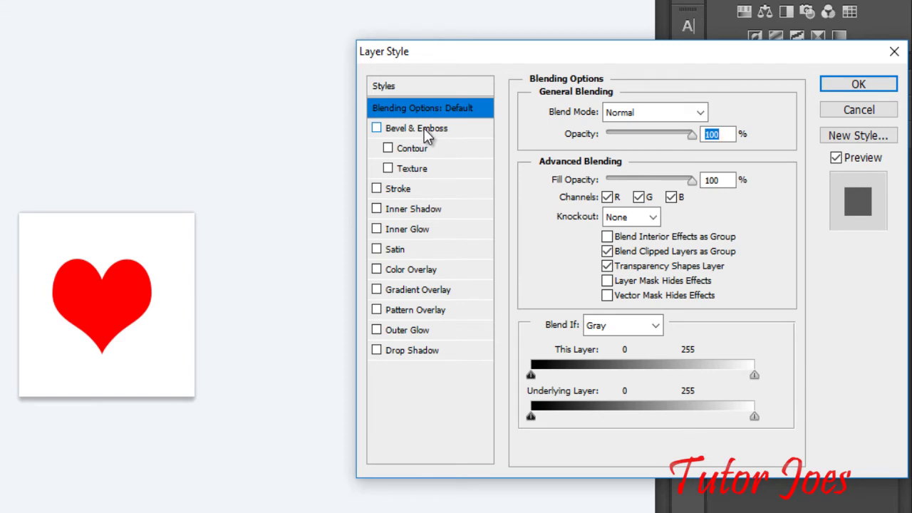
click(424, 129)
click(610, 161)
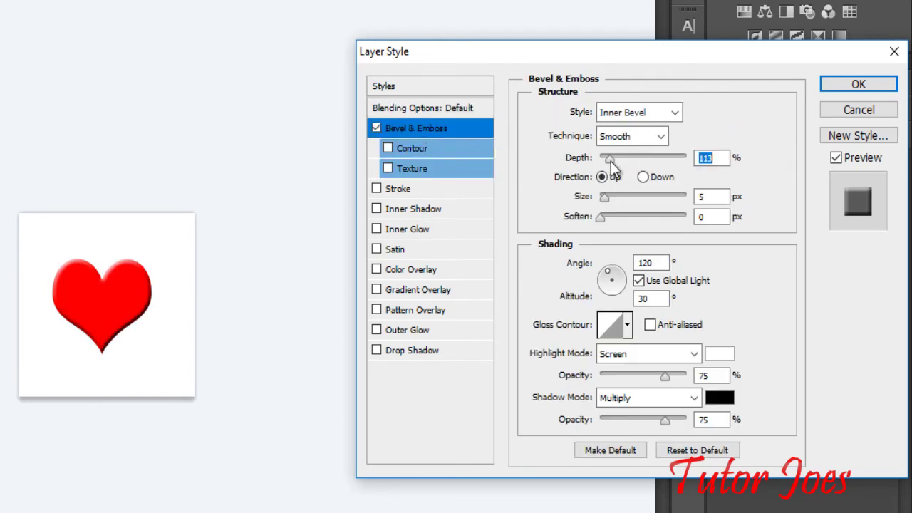
drag(618, 160, 619, 158)
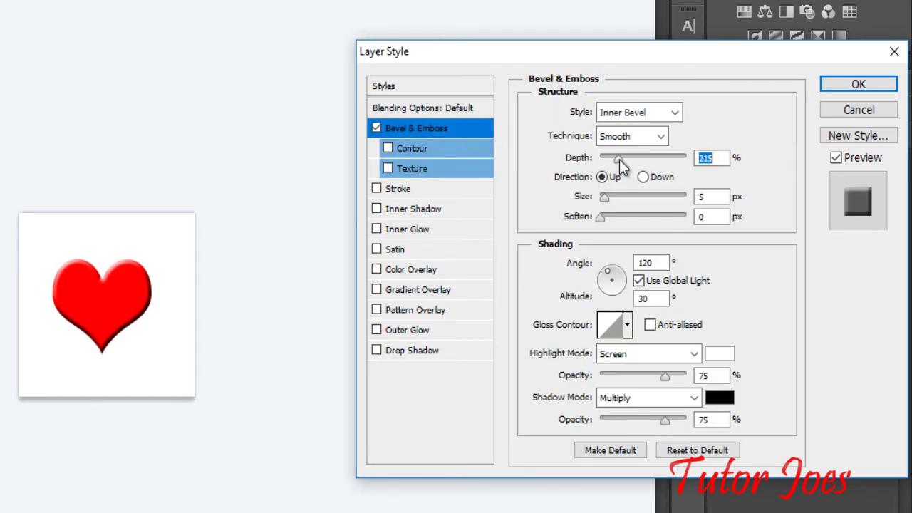
mouse_move(604, 197)
mouse_down()
mouse_move(611, 219)
mouse_move(656, 217)
mouse_up()
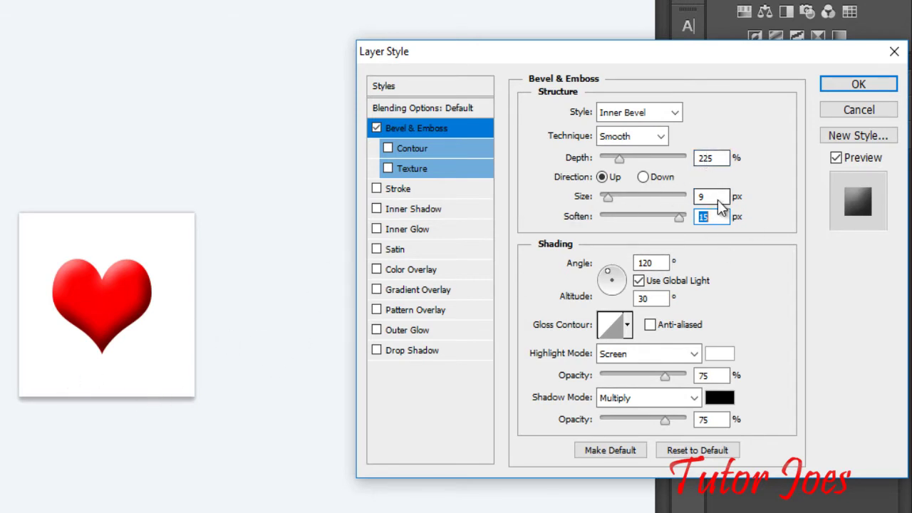
click(848, 86)
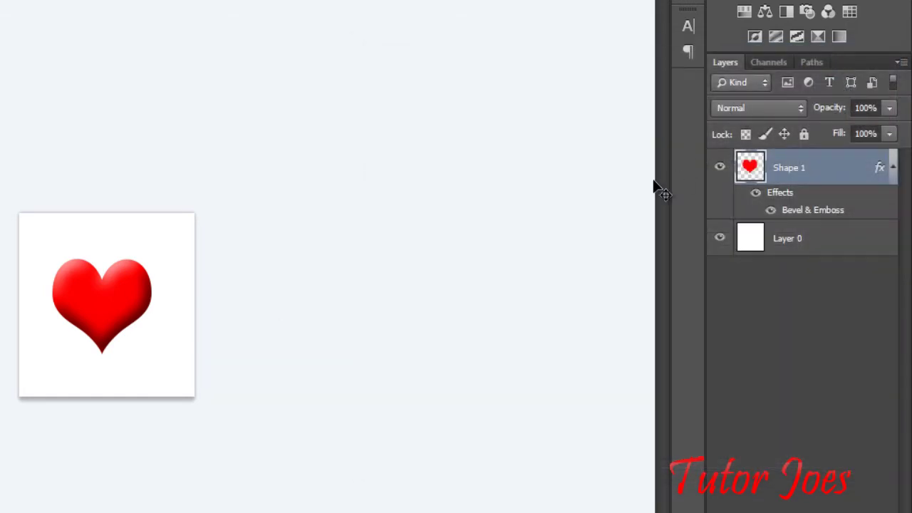
right_click(793, 168)
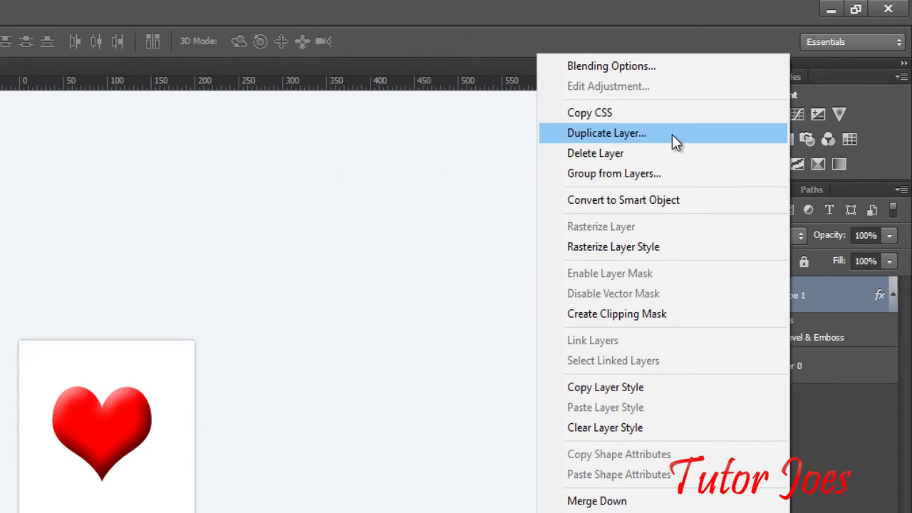
Duplicate the Shape 1 layer as Shape 1 copy.
click(679, 133)
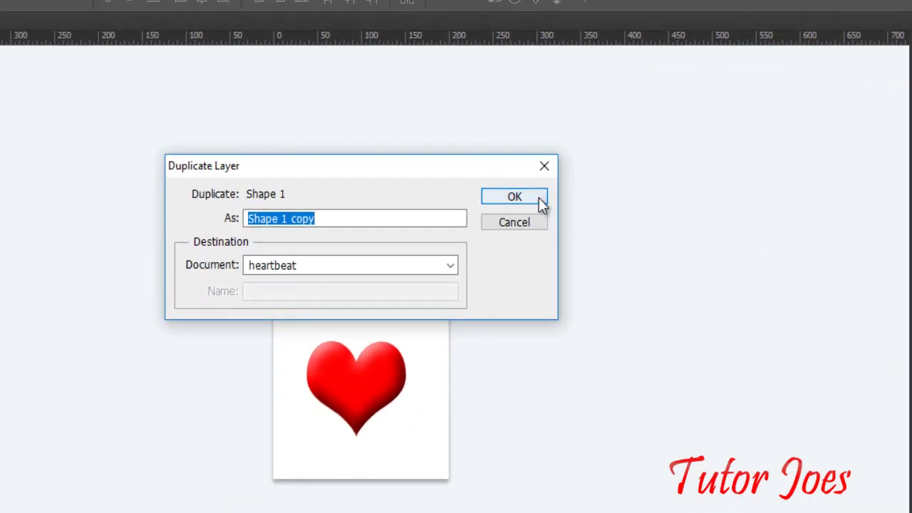
click(515, 197)
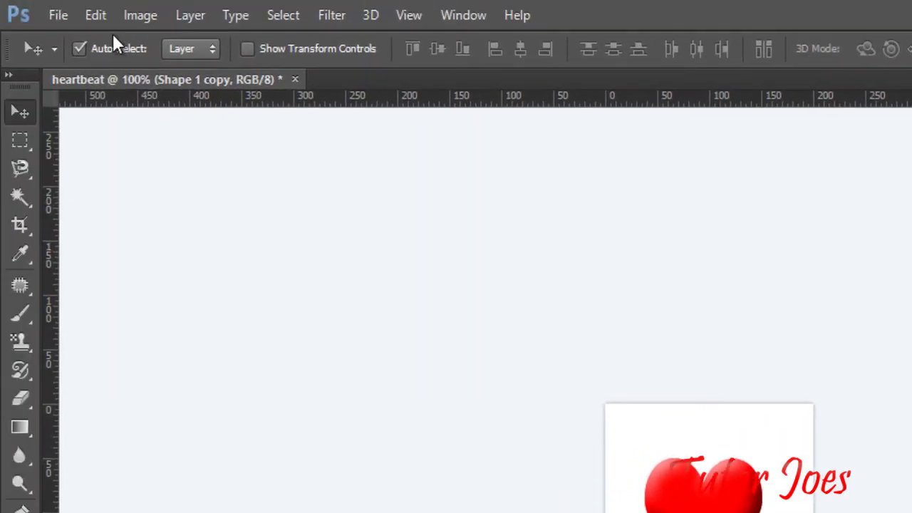
Free-transform the copied heart to about 132 × 113 px, recentre it and commit.
click(93, 17)
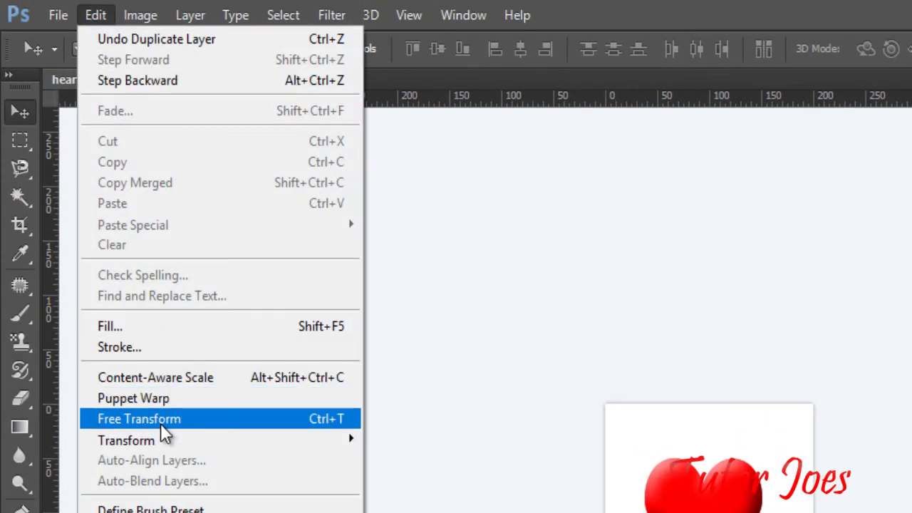
click(161, 422)
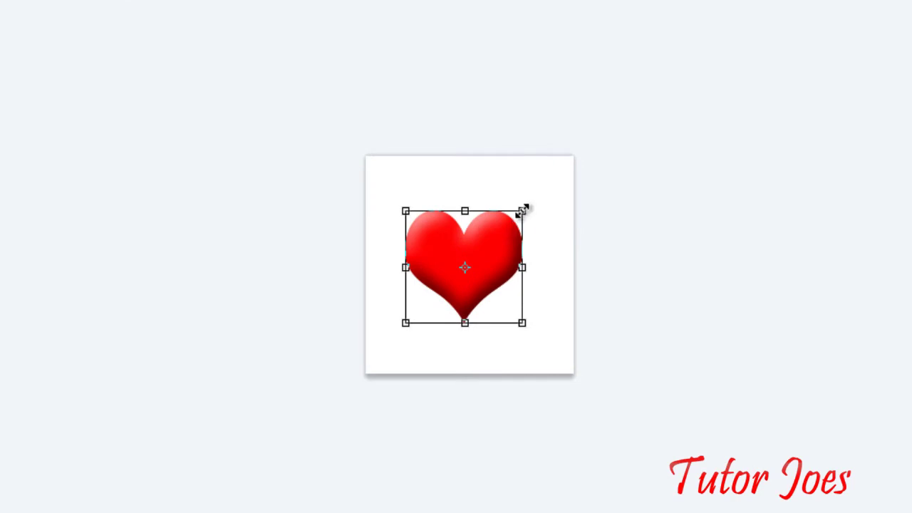
drag(526, 207, 541, 201)
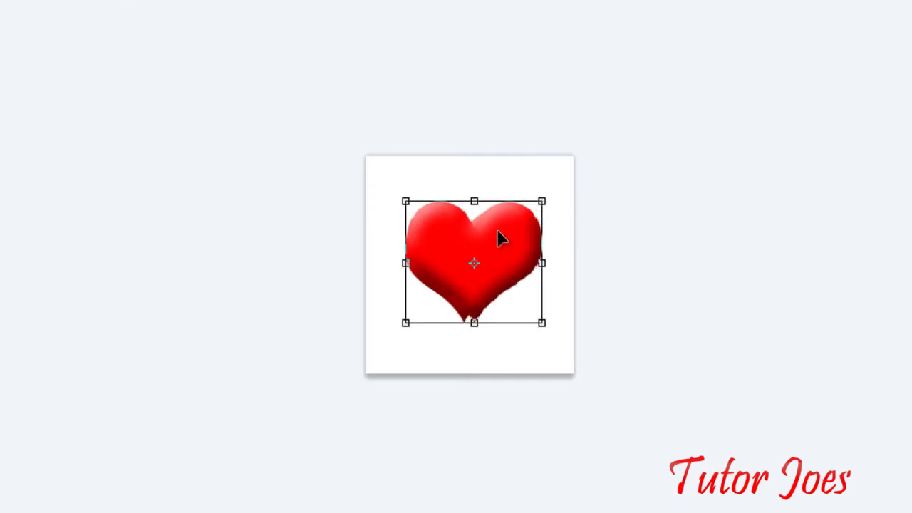
drag(499, 233, 487, 234)
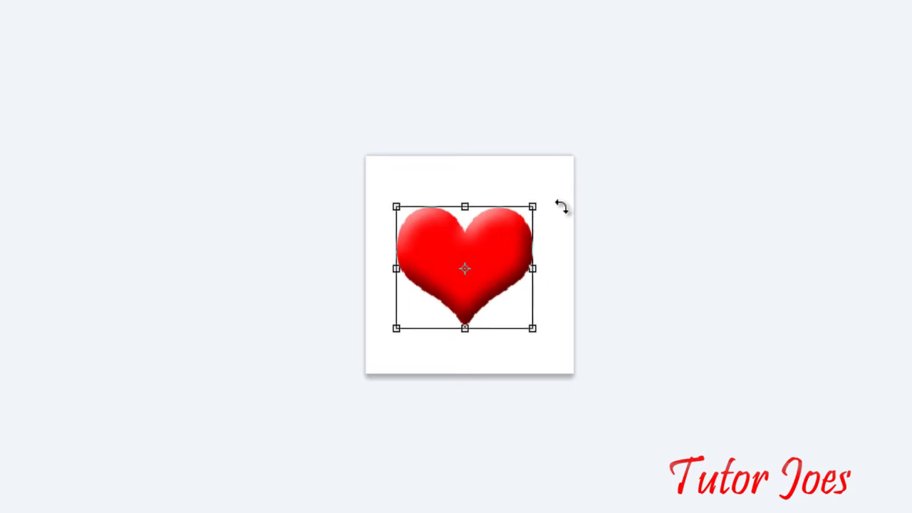
key(Return)
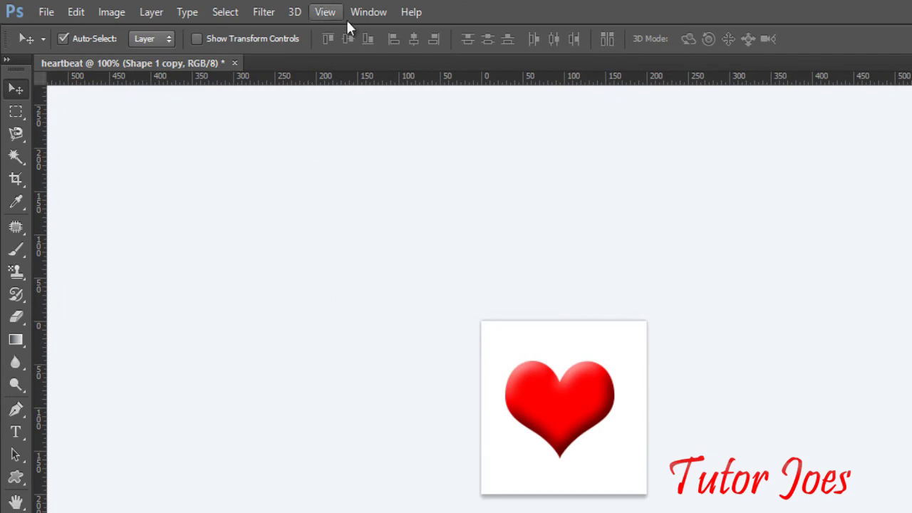
Show the Timeline panel and create frame 1 of a frame animation.
click(366, 14)
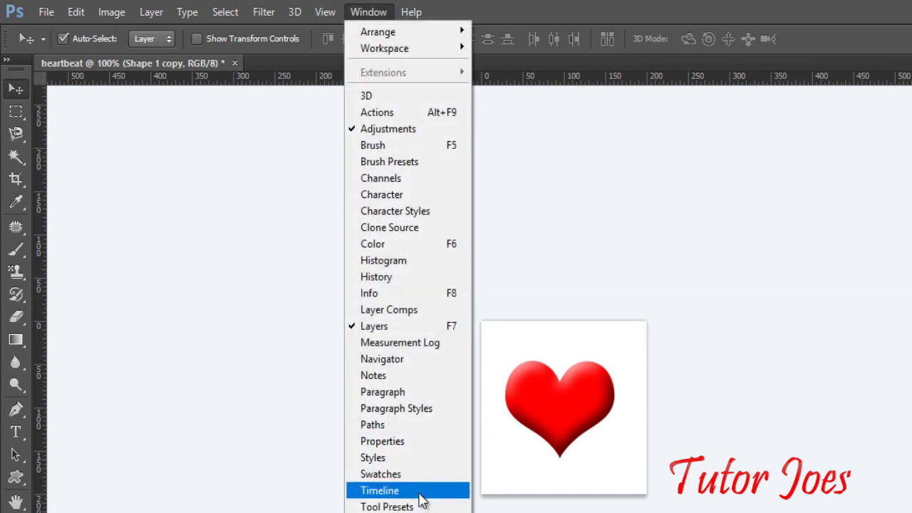
click(420, 492)
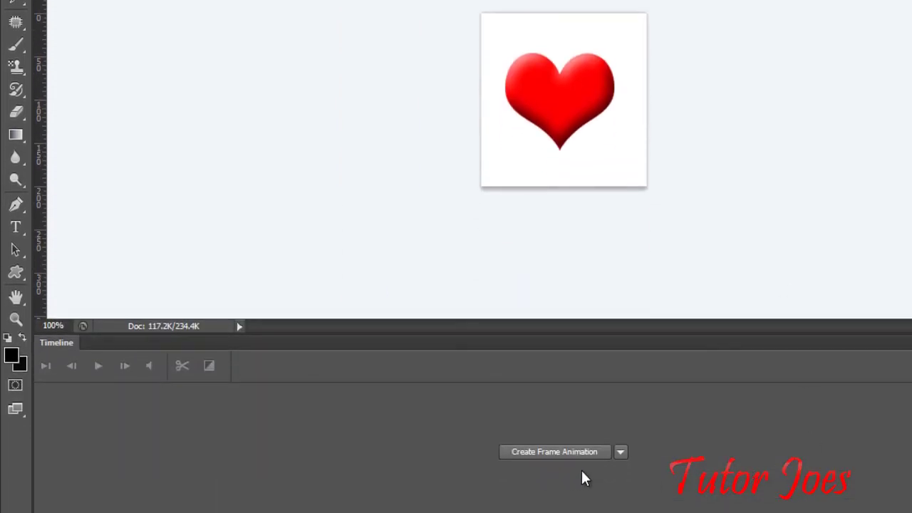
click(620, 455)
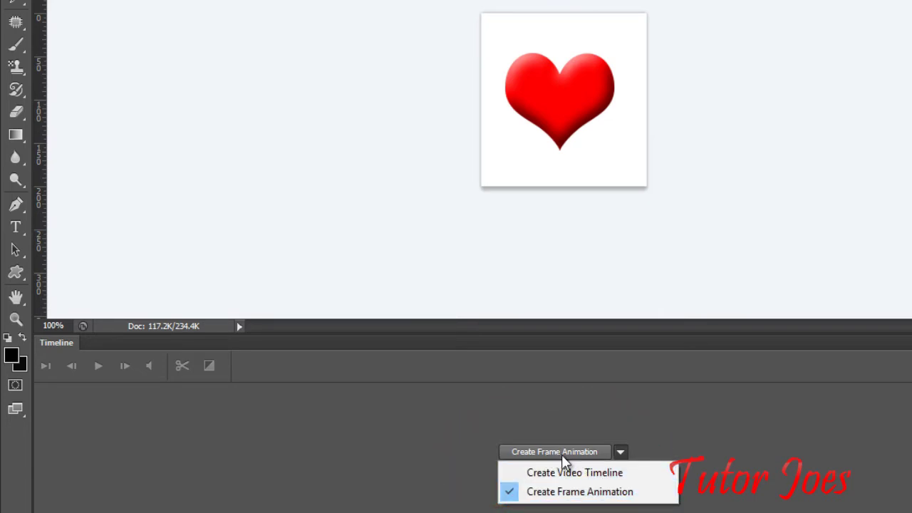
click(578, 491)
click(562, 455)
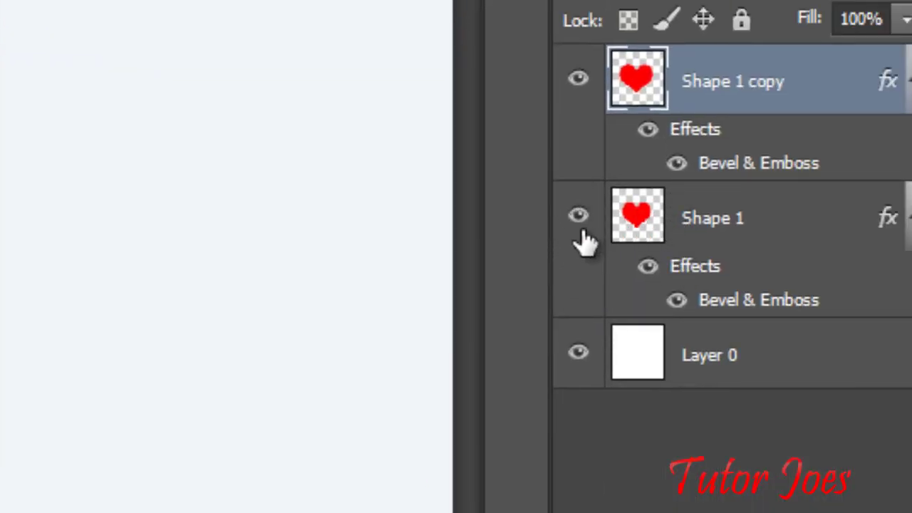
Duplicate frame 1 and make frame 2 show only Shape 1 copy, hiding Shape 1.
click(580, 82)
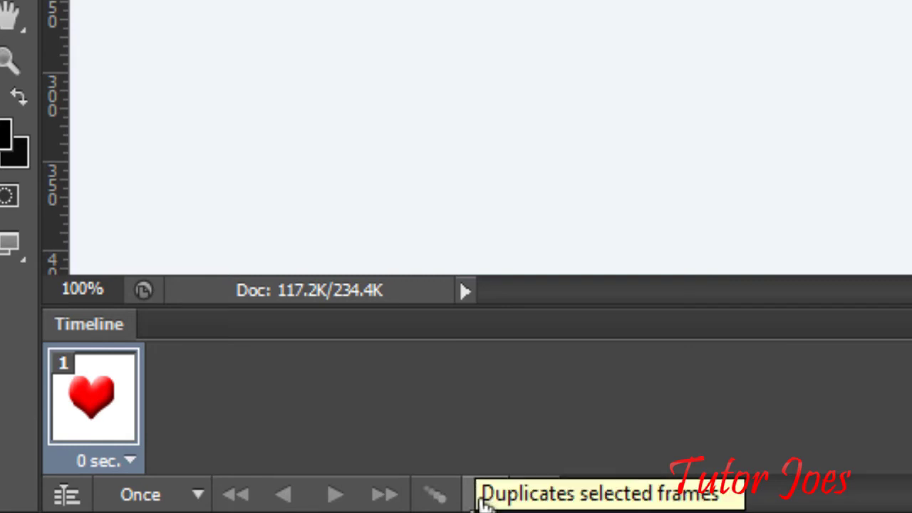
click(483, 499)
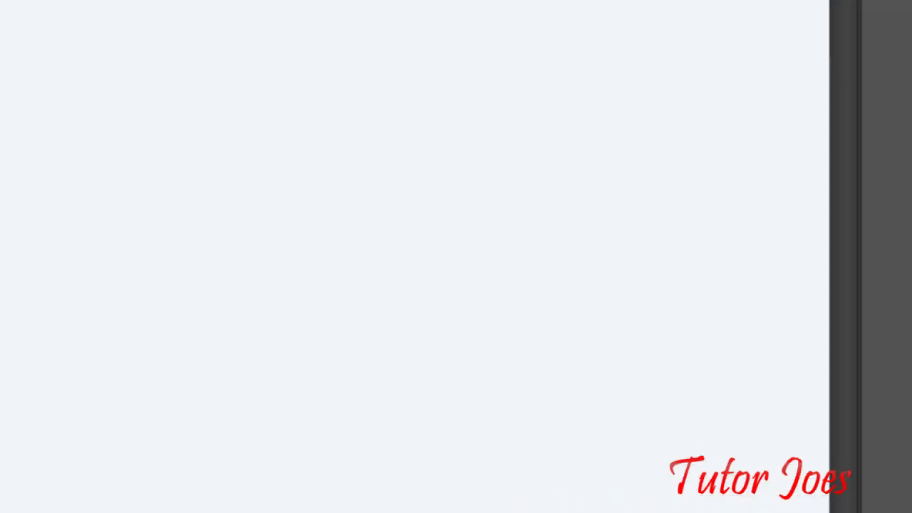
click(540, 75)
click(539, 75)
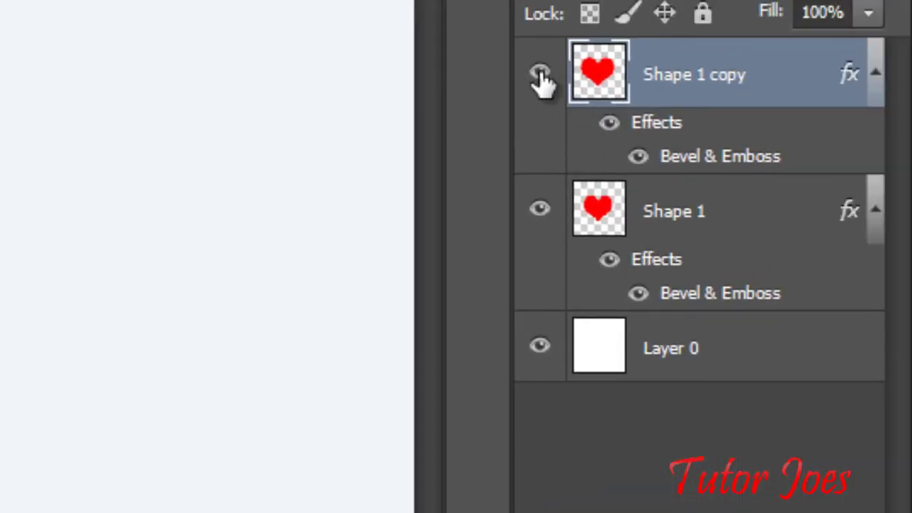
click(538, 211)
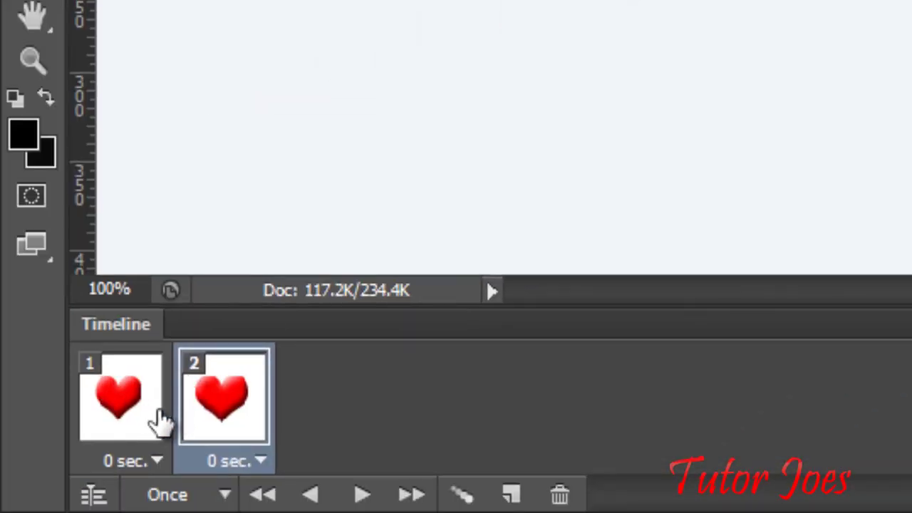
click(142, 422)
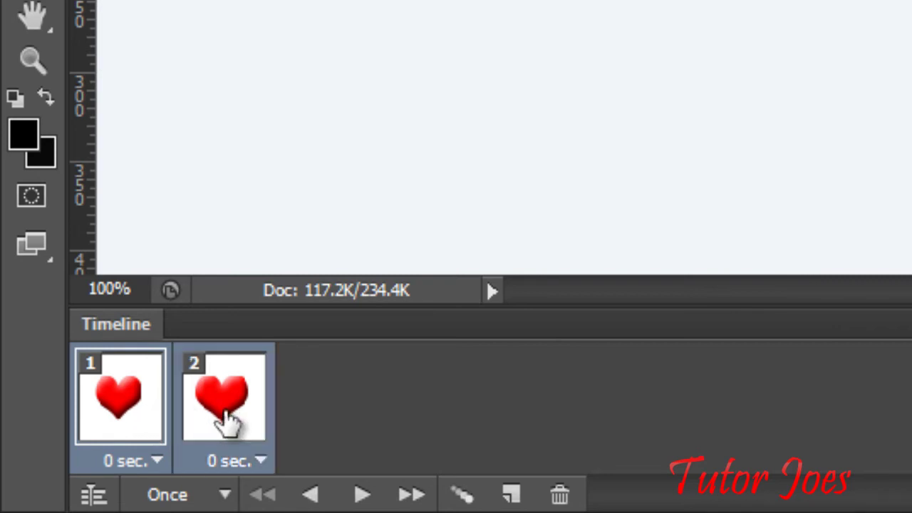
Set both frames' delay to 0.5 seconds and change looping from Once to Forever.
click(121, 469)
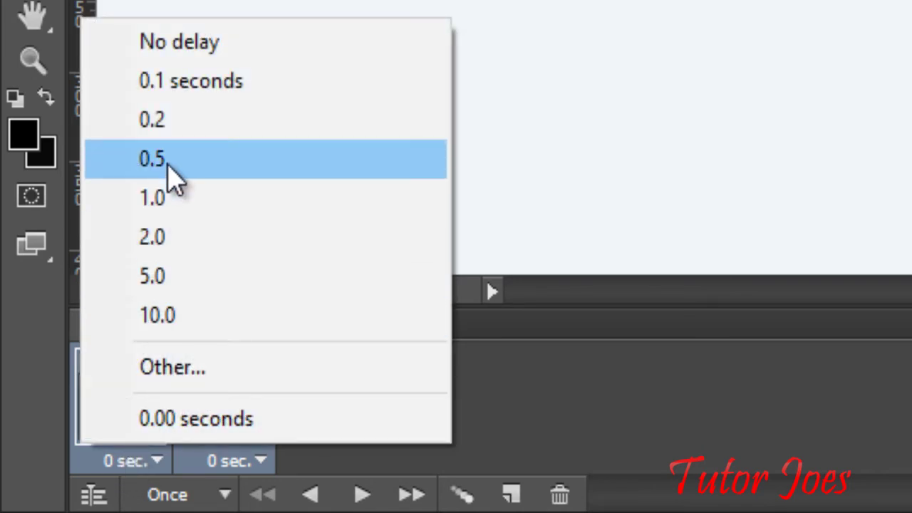
click(165, 165)
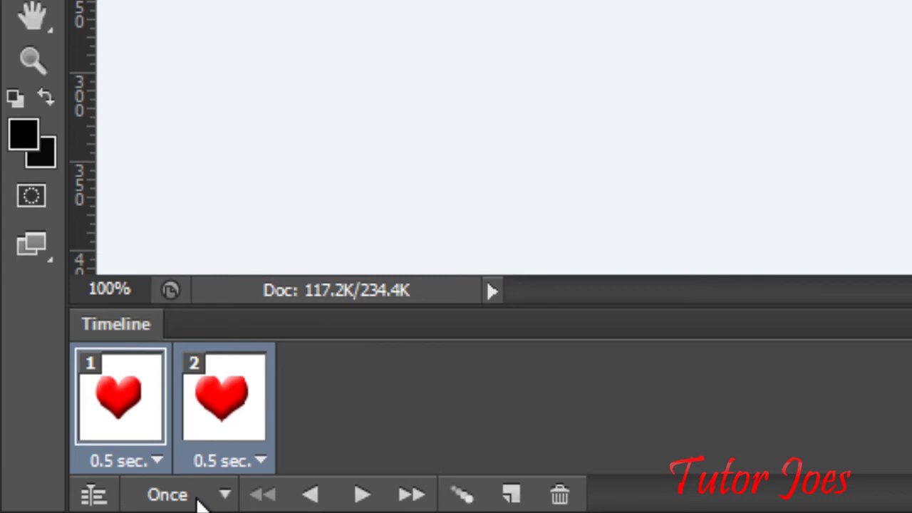
click(200, 502)
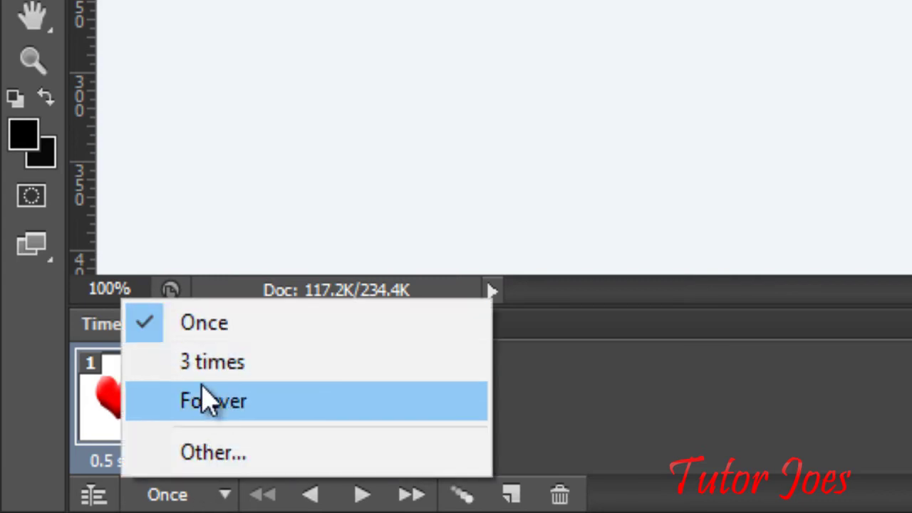
click(223, 402)
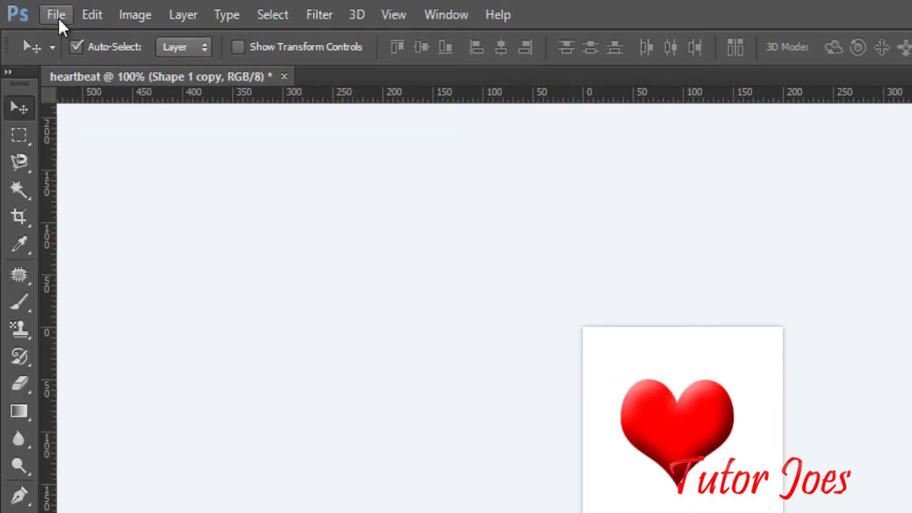
Use Save for Web with GIF format to save heartbeat.gif to the Desktop.
click(57, 16)
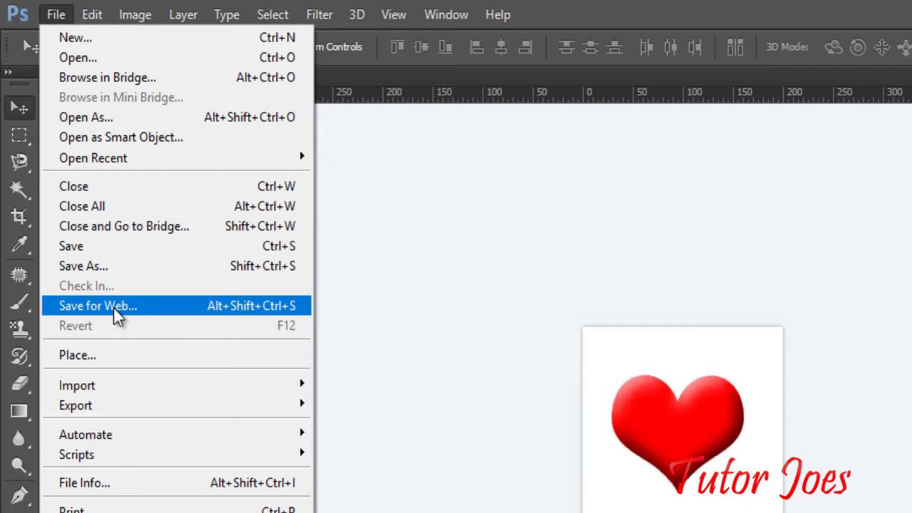
click(114, 307)
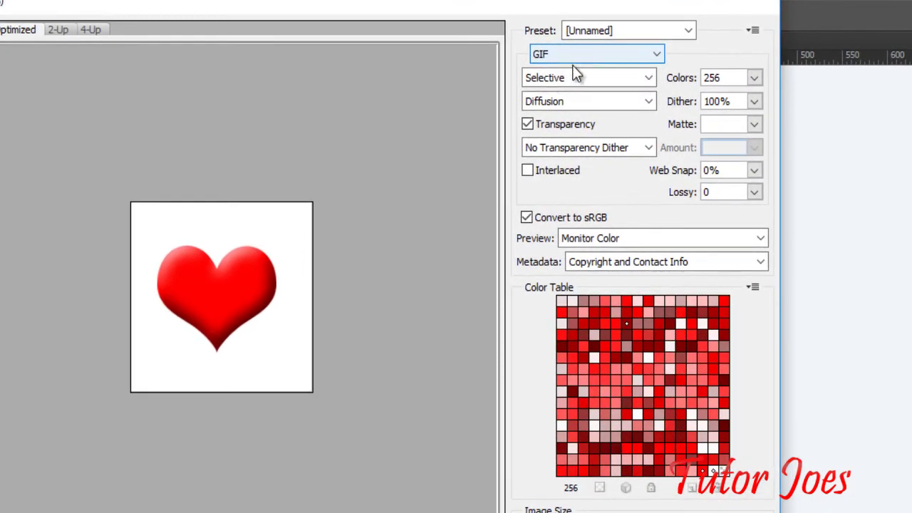
click(558, 56)
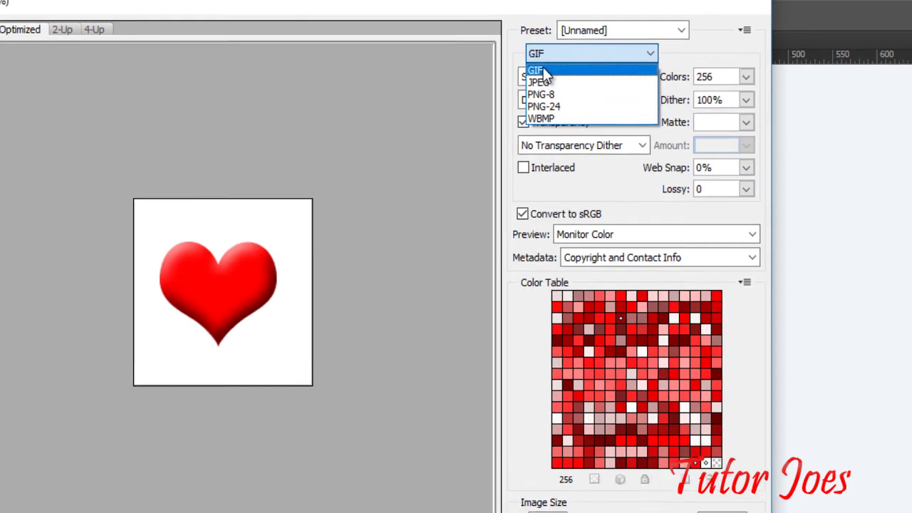
click(543, 71)
click(456, 483)
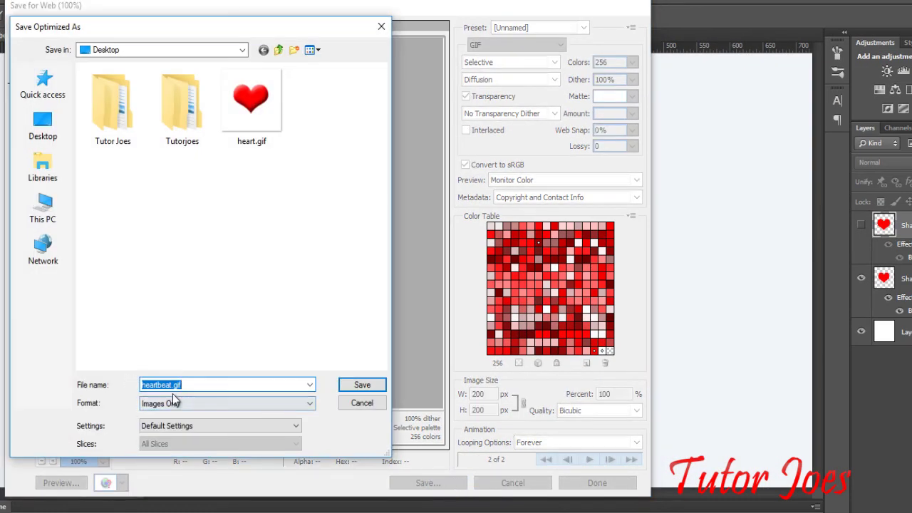
click(340, 385)
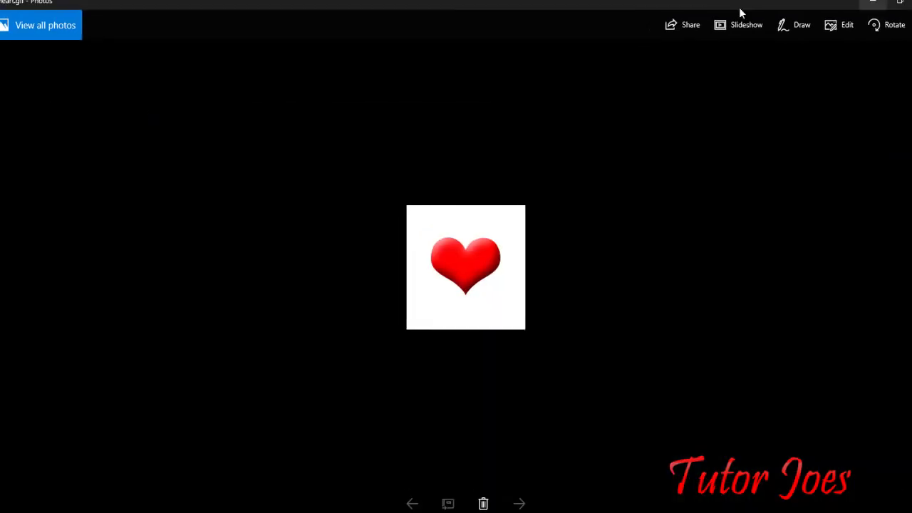
Close the current Photos window and open heartbeat.gif from the desktop in Photos.
click(849, 10)
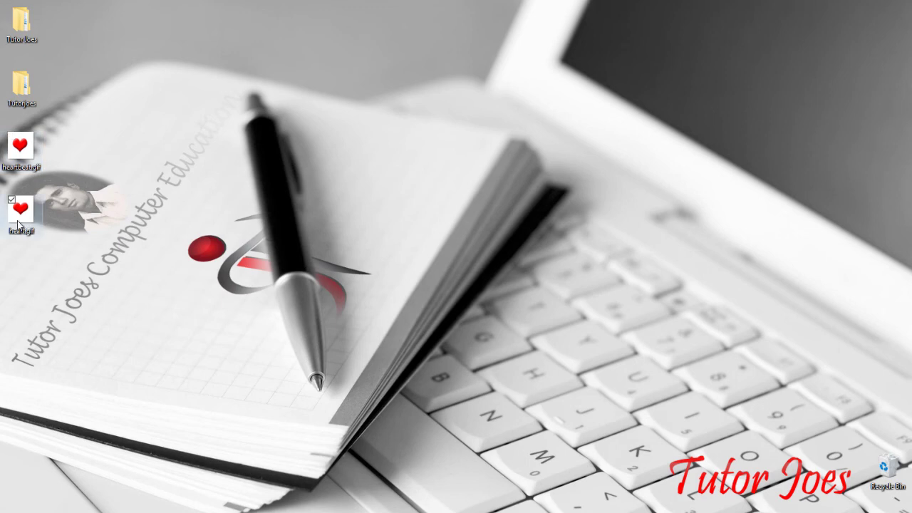
double_click(28, 156)
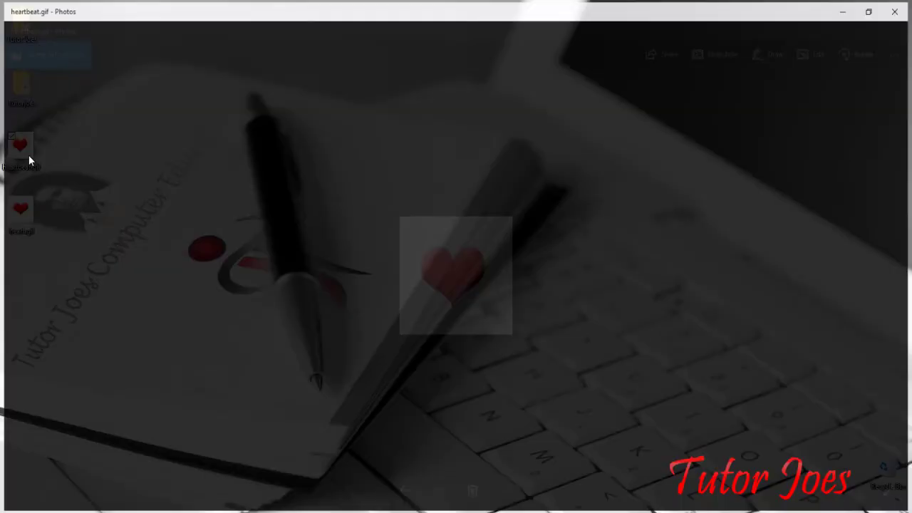